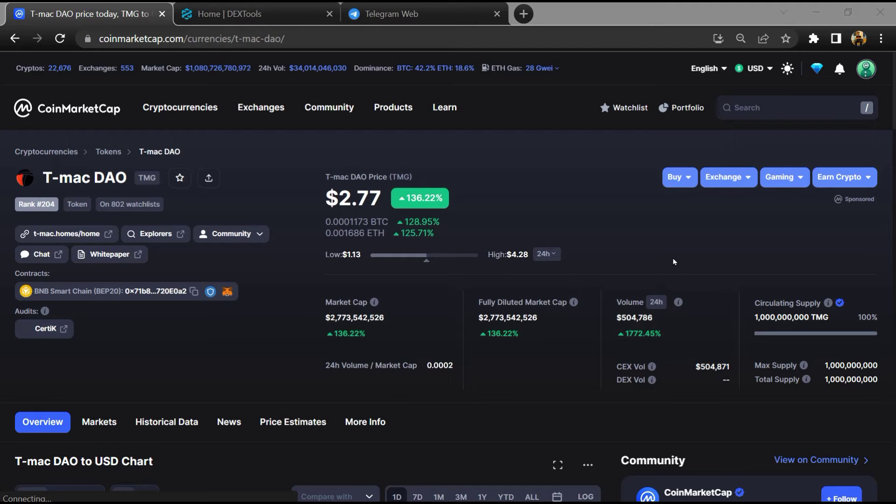
Step: Mark the T-mac DAO community post Bearish, then find and open the TMacDAO group on Telegram Web
click(580, 217)
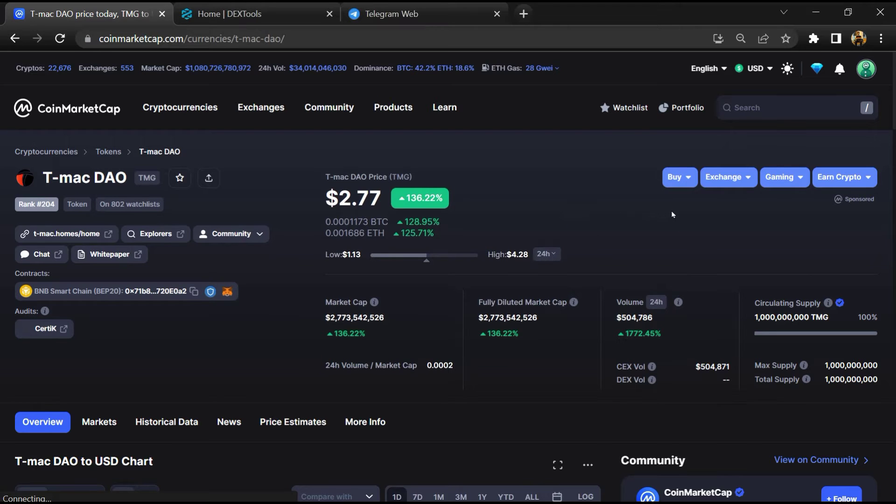
scroll(675, 210, down, 1)
scroll(681, 205, down, 1)
scroll(686, 197, down, 1)
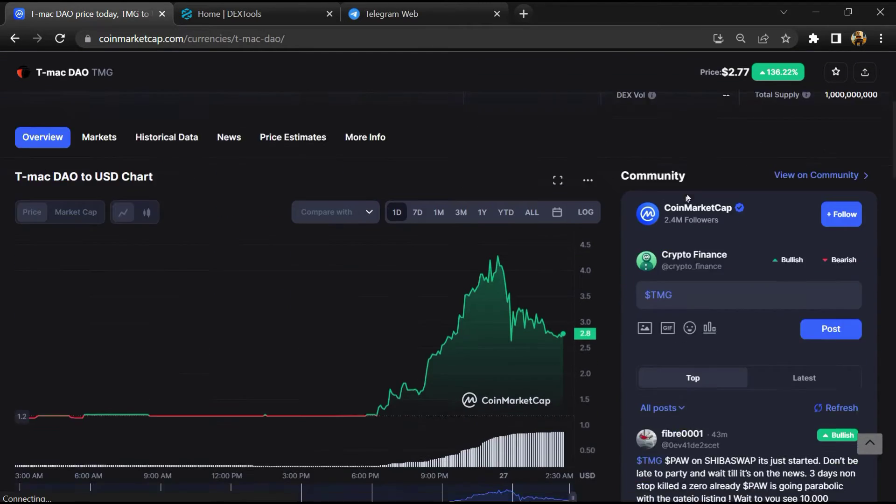
scroll(688, 198, down, 1)
click(840, 176)
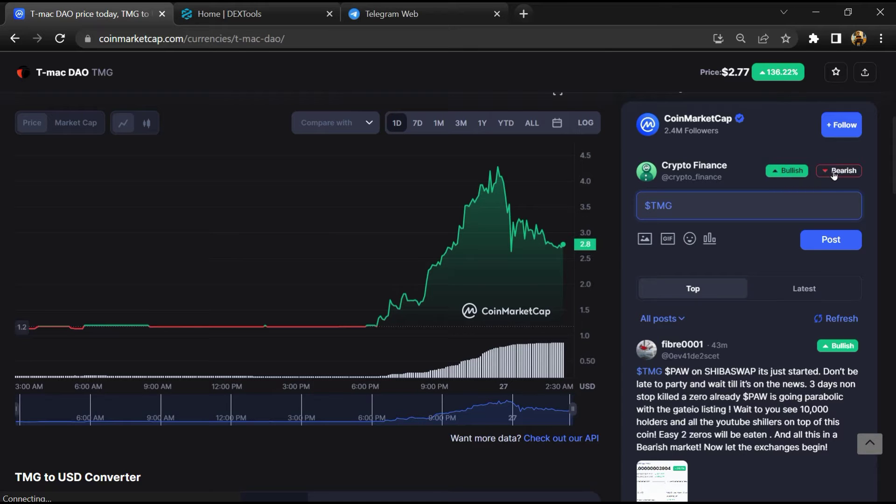
scroll(771, 217, down, 2)
scroll(718, 271, down, 2)
scroll(717, 309, down, 1)
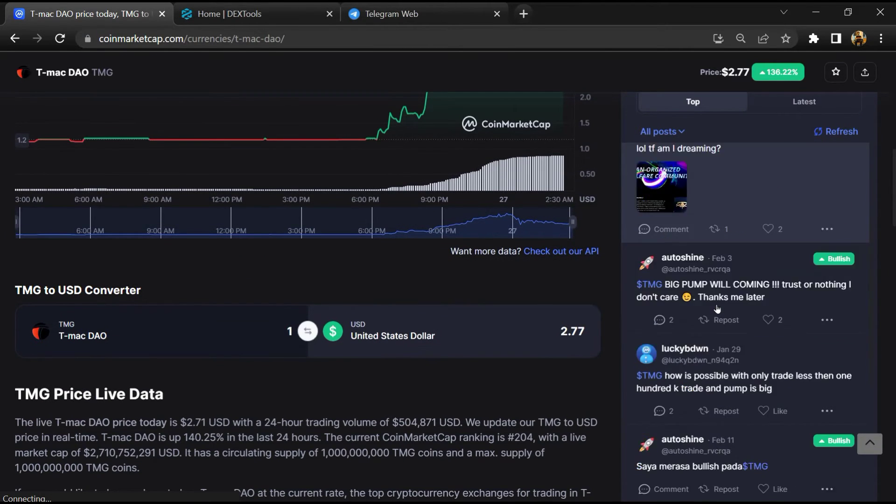
scroll(718, 309, down, 1)
scroll(722, 308, down, 2)
scroll(728, 307, down, 1)
scroll(737, 306, down, 1)
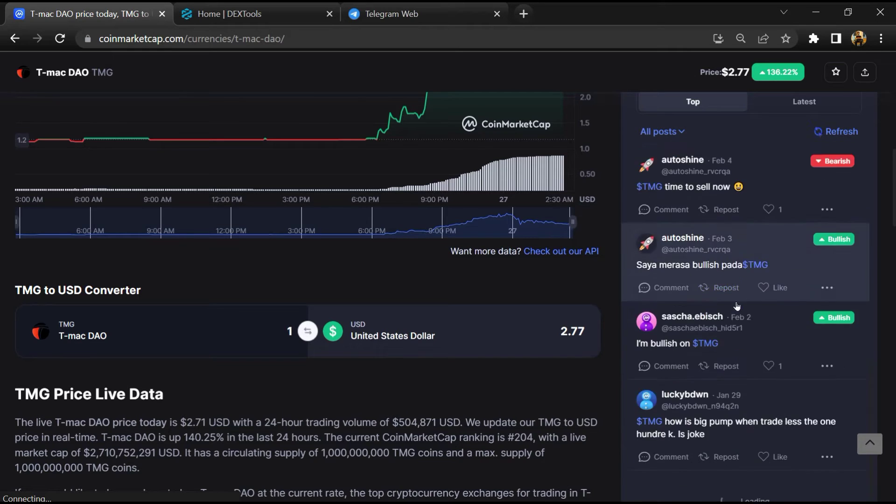
scroll(737, 306, up, 1)
scroll(770, 284, up, 1)
scroll(744, 260, down, 1)
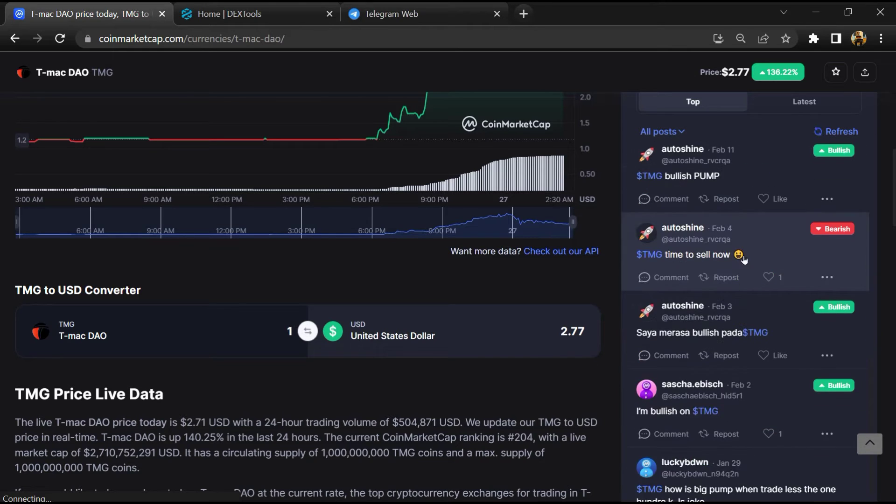
scroll(744, 259, down, 1)
scroll(744, 259, down, 1)
scroll(744, 266, down, 2)
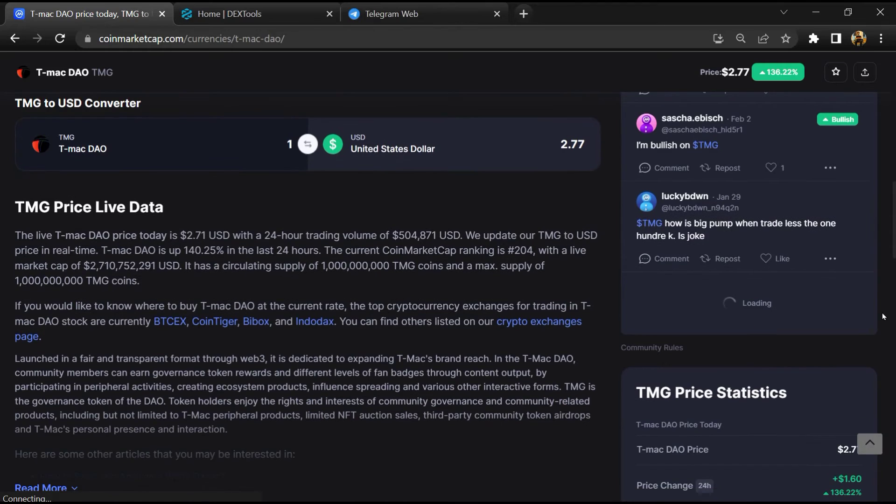
scroll(884, 317, up, 2)
scroll(885, 317, up, 1)
scroll(1, 331, up, 3)
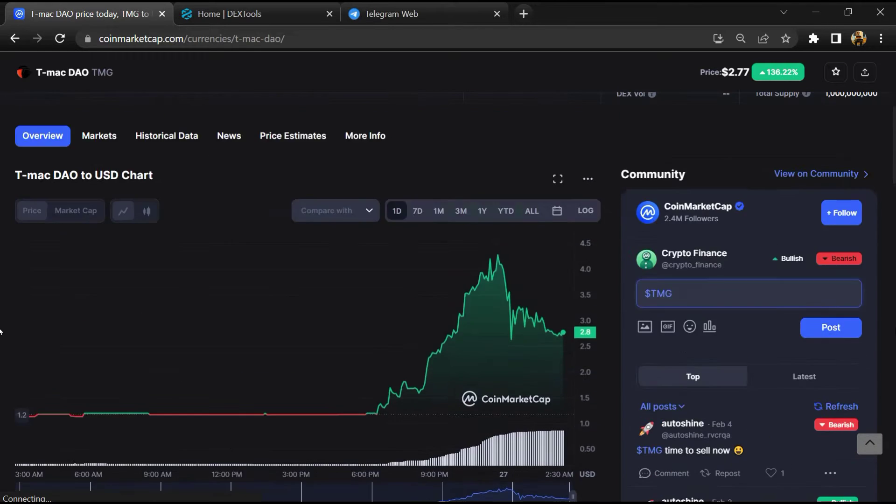
scroll(2, 331, up, 4)
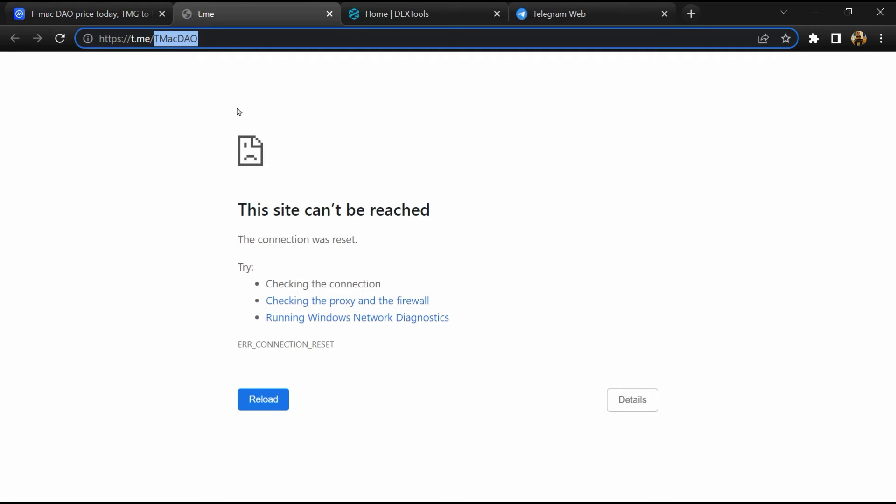
click(574, 14)
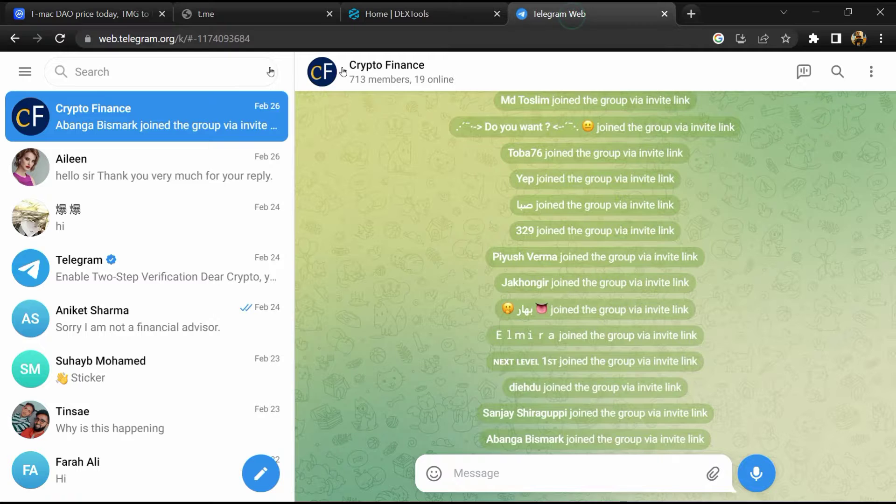
click(159, 72)
text(TMacDAO)
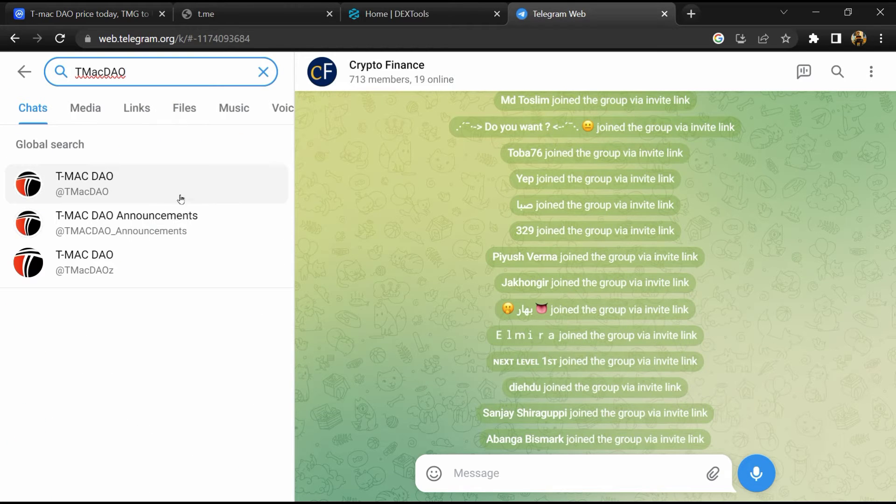
click(161, 191)
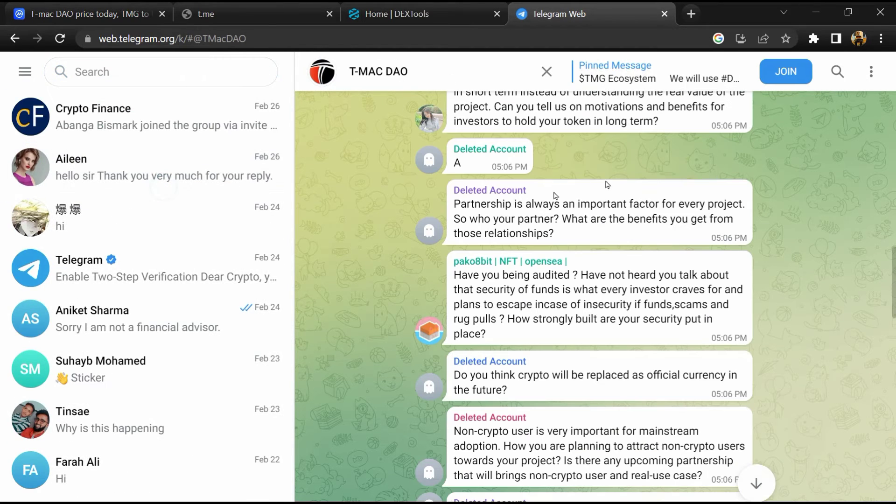
Step: Search the T-MAC DAO group for 'scam' and view the newest matching messages
click(839, 72)
text(sca)
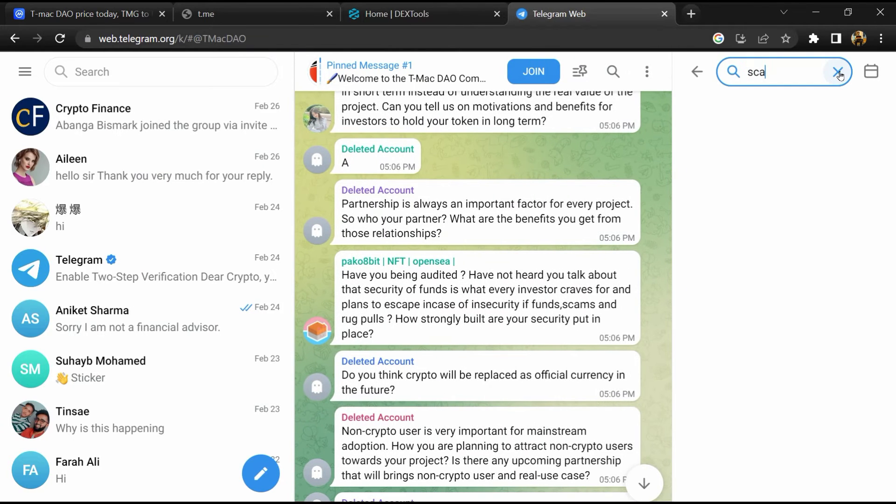
text(m)
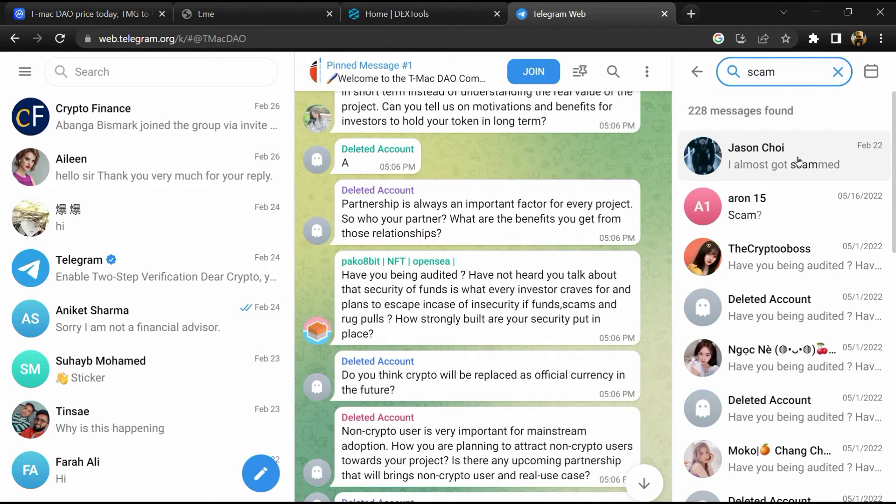
click(805, 153)
click(800, 197)
scroll(804, 225, down, 1)
click(804, 226)
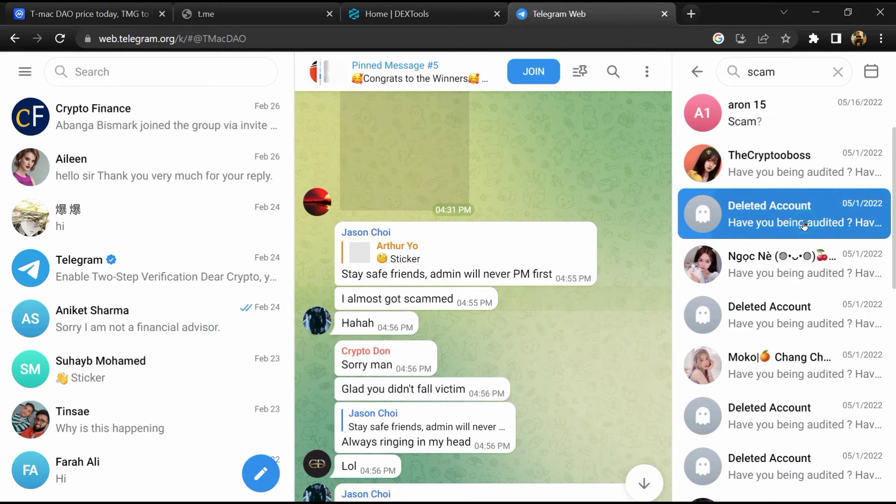
scroll(804, 225, down, 1)
click(804, 226)
scroll(804, 225, down, 1)
scroll(802, 280, down, 1)
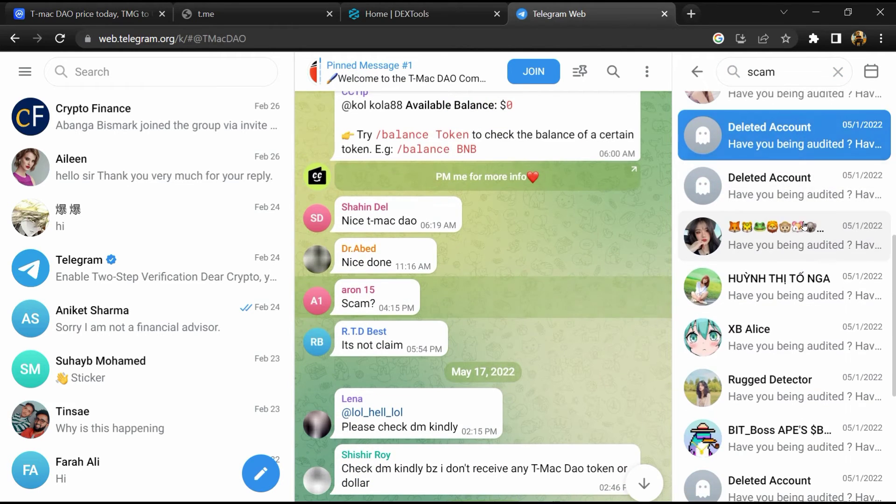
Step: Review older 'scam' matches, including audit questions and May 1 messages, then return to CoinMarketCap
click(800, 333)
scroll(800, 333, down, 2)
click(800, 334)
scroll(800, 334, down, 2)
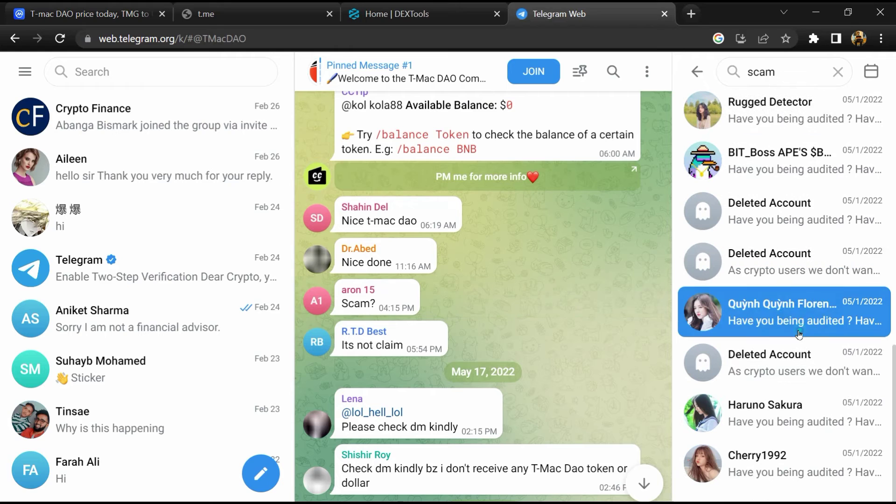
click(800, 354)
click(796, 454)
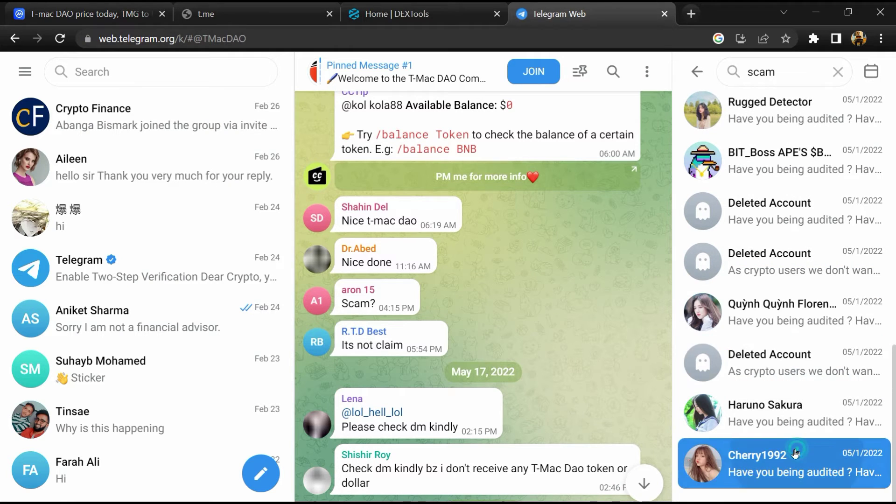
scroll(797, 420, up, 1)
scroll(788, 368, up, 1)
click(788, 364)
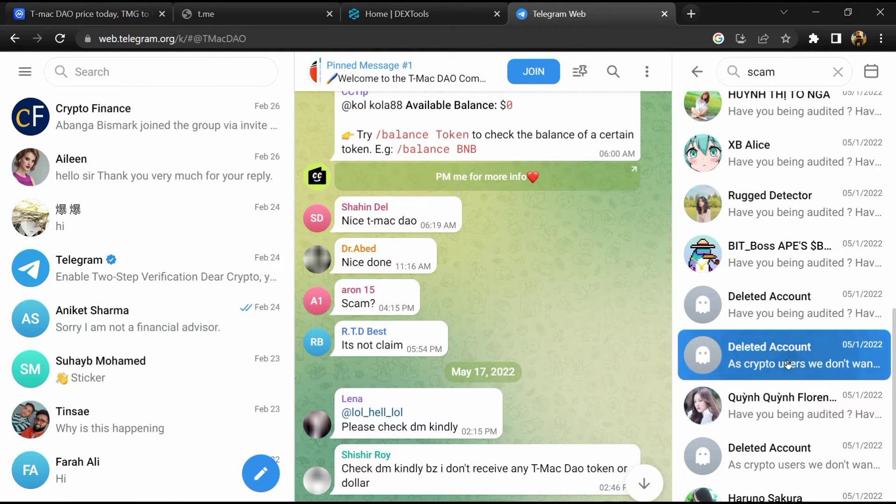
click(790, 301)
click(42, 11)
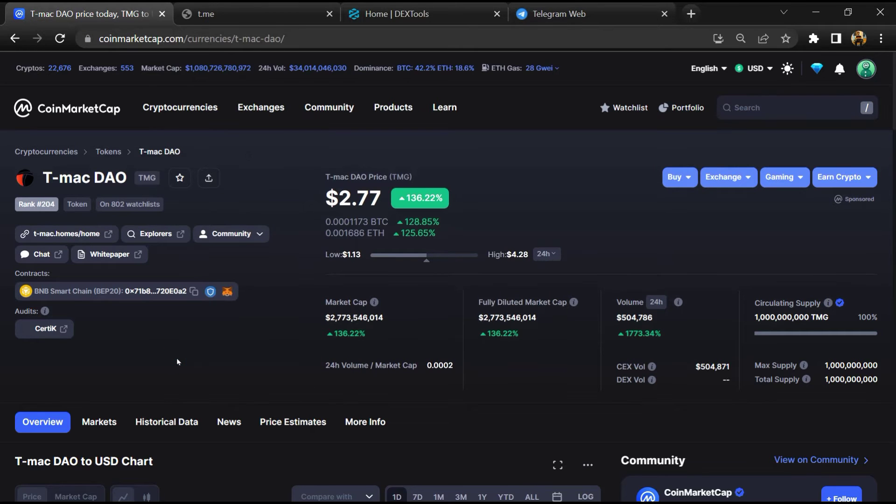
Step: Copy the TMG ticker shown next to the T-mac DAO name
double_click(146, 178)
right_click(141, 181)
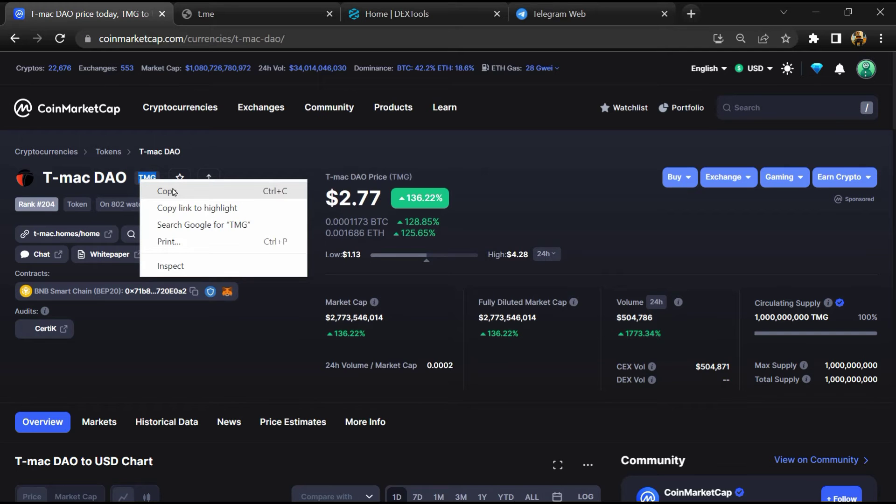
click(173, 192)
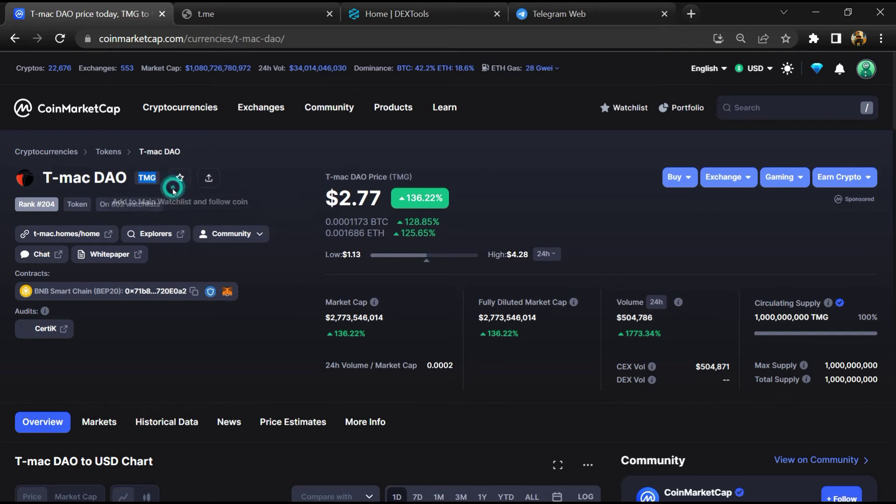
Step: Search DEXTools for the pasted TMG ticker and open the TopManager TMG/WMATIC Polygon pair
click(408, 14)
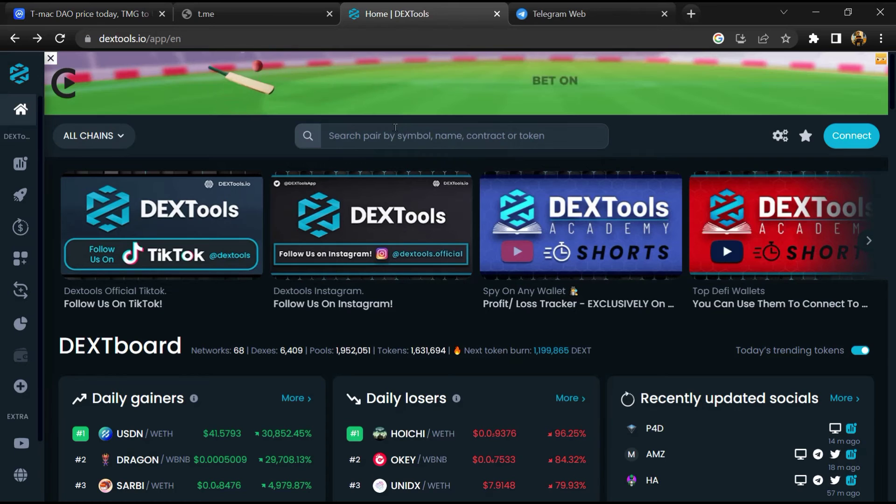
click(378, 133)
right_click(374, 72)
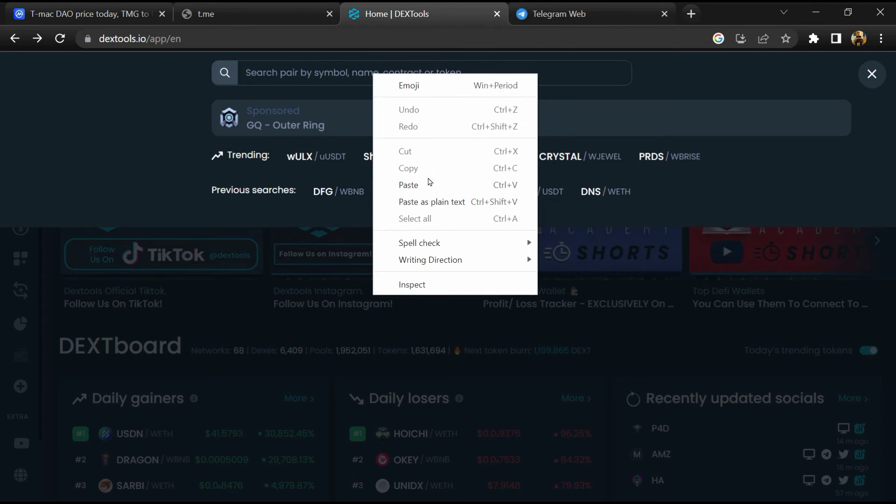
click(403, 185)
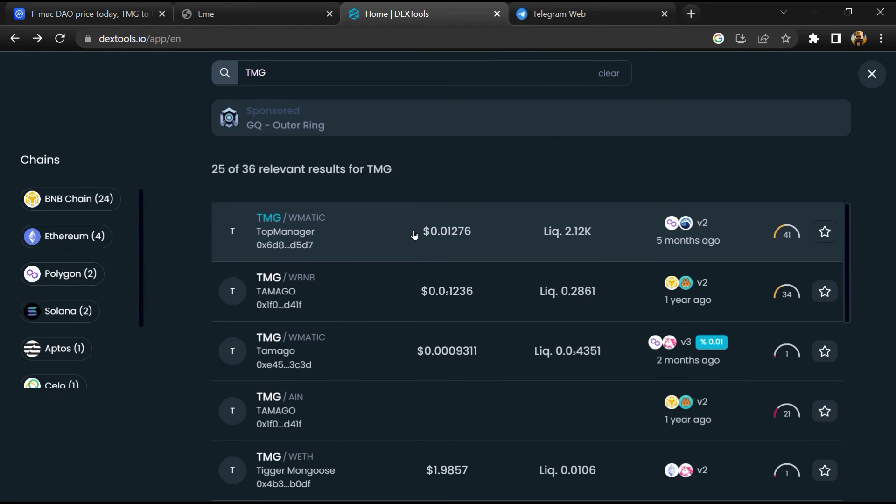
click(415, 236)
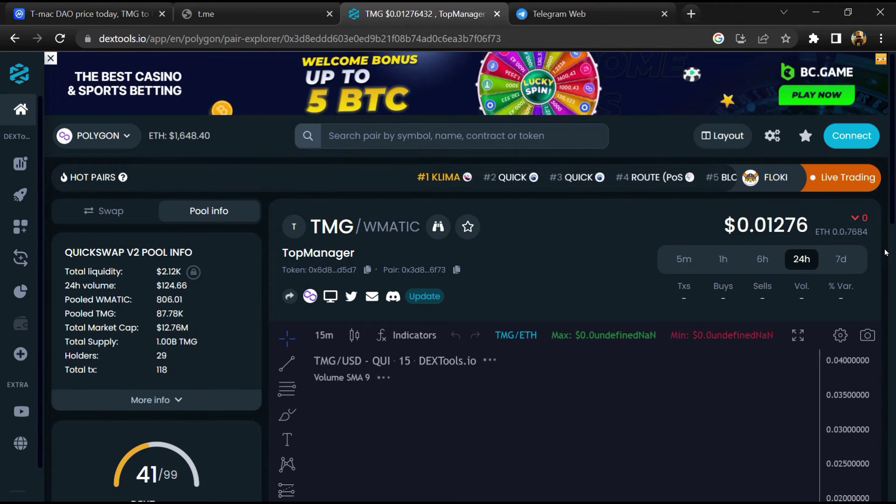
scroll(108, 186, down, 5)
scroll(109, 185, down, 2)
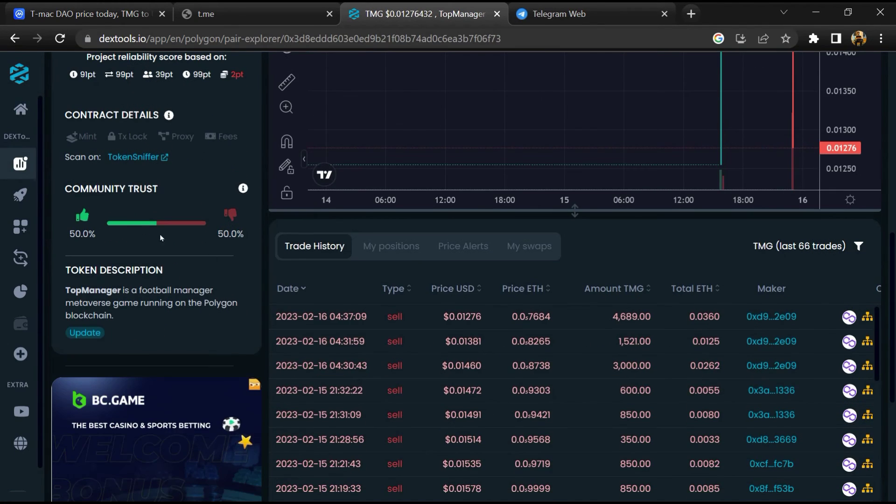
triple_click(108, 185)
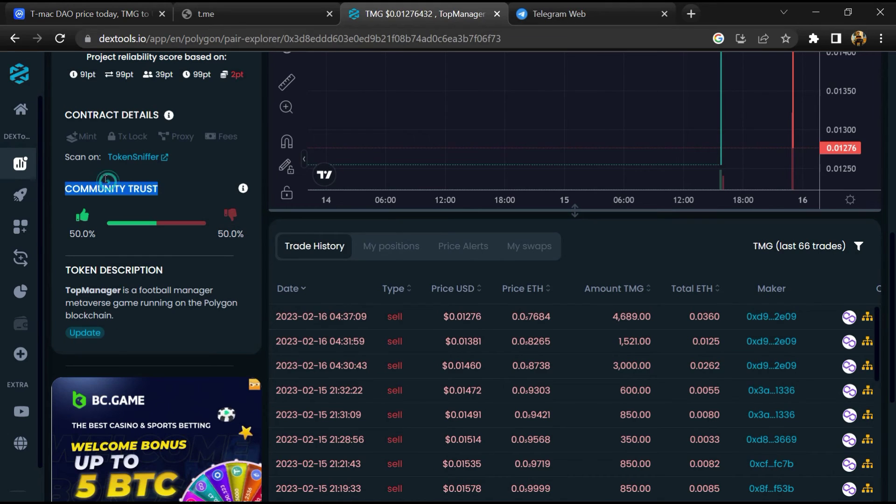
double_click(77, 234)
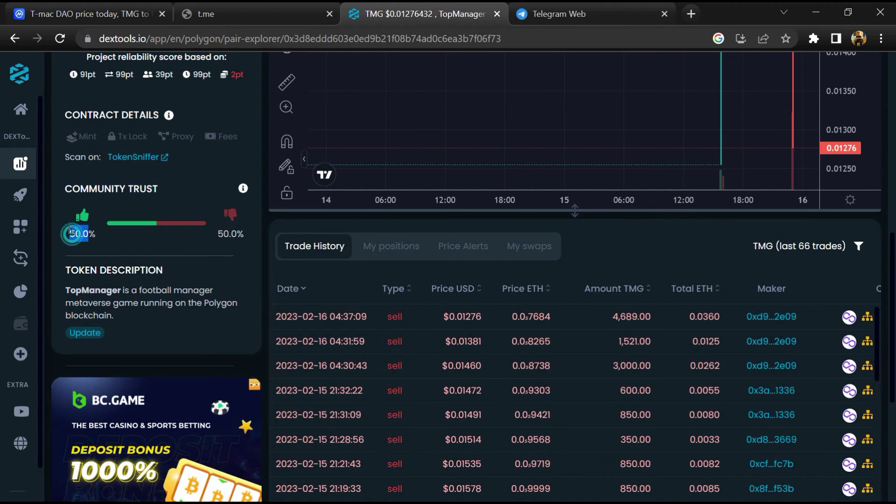
double_click(231, 234)
Step: Review TMG trade history back to September 2022, then show T-mac DAO's four CoinMarketCap markets
click(235, 246)
scroll(555, 279, down, 3)
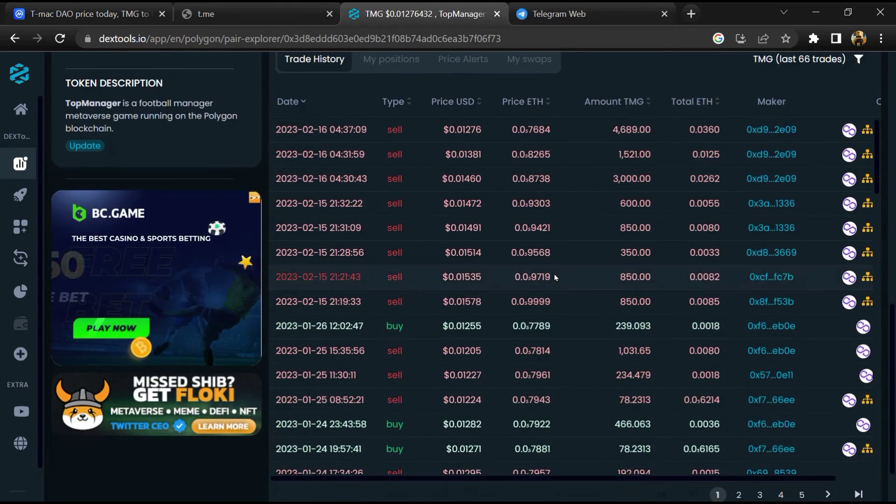
scroll(554, 280, down, 3)
scroll(554, 280, down, 2)
scroll(551, 283, down, 2)
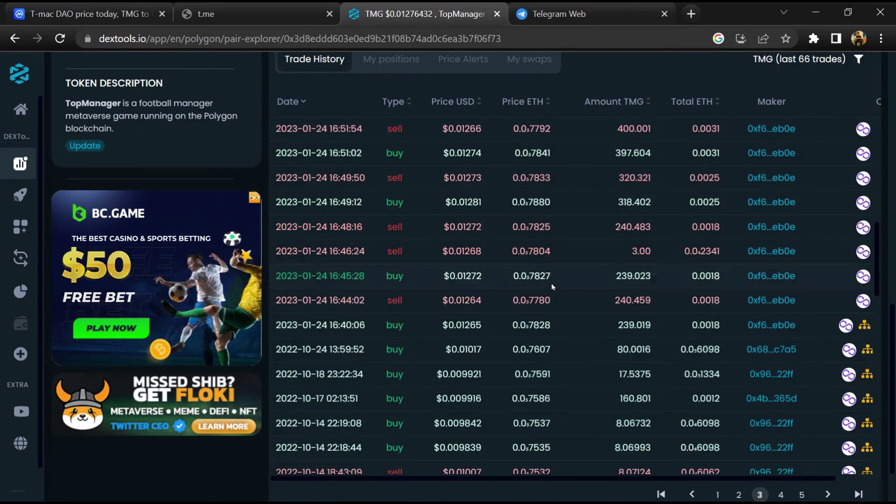
scroll(551, 284, down, 2)
scroll(551, 284, down, 1)
scroll(552, 284, down, 2)
scroll(552, 284, down, 2)
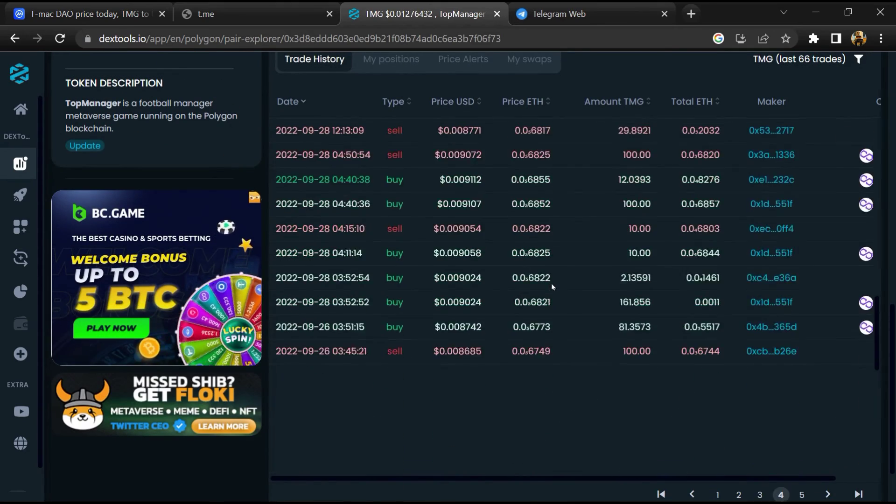
scroll(552, 284, down, 1)
scroll(551, 283, down, 3)
scroll(550, 283, down, 2)
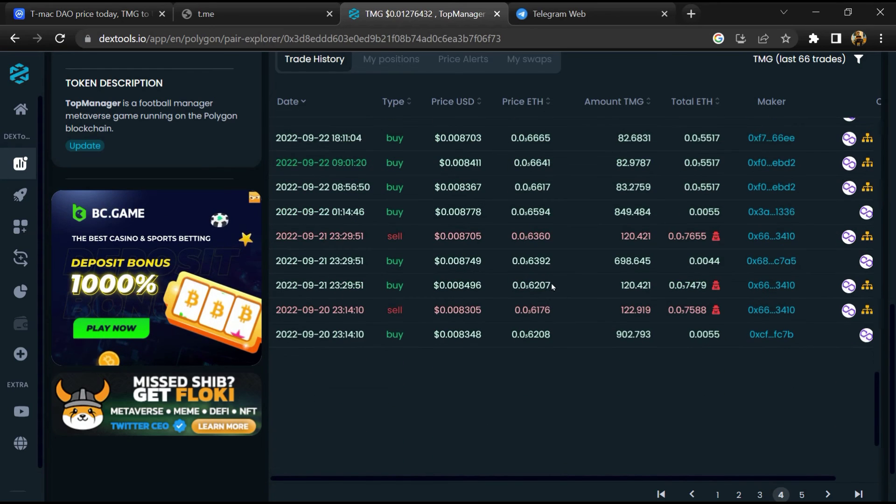
key(ctrl+1)
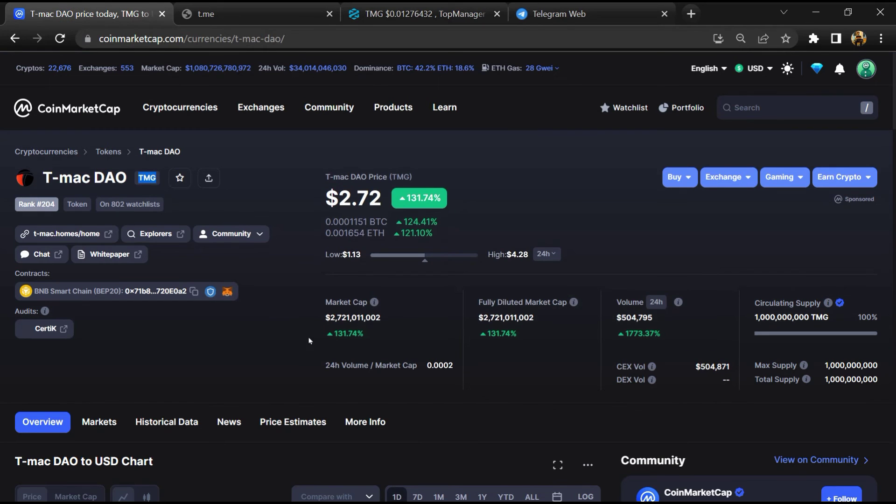
scroll(272, 278, down, 1)
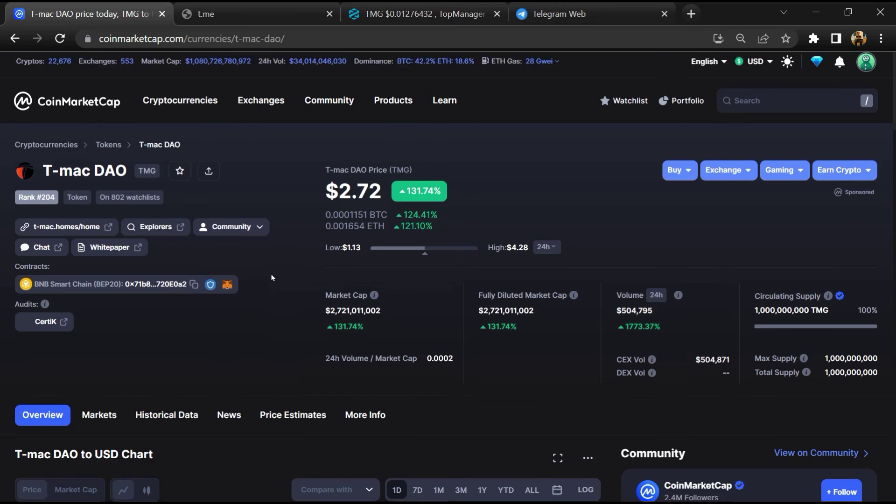
scroll(210, 225, down, 2)
scroll(126, 168, down, 1)
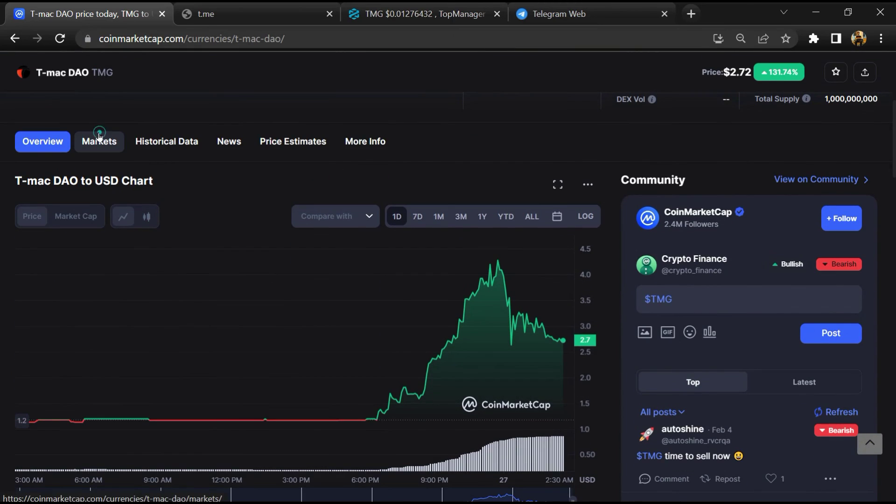
click(99, 139)
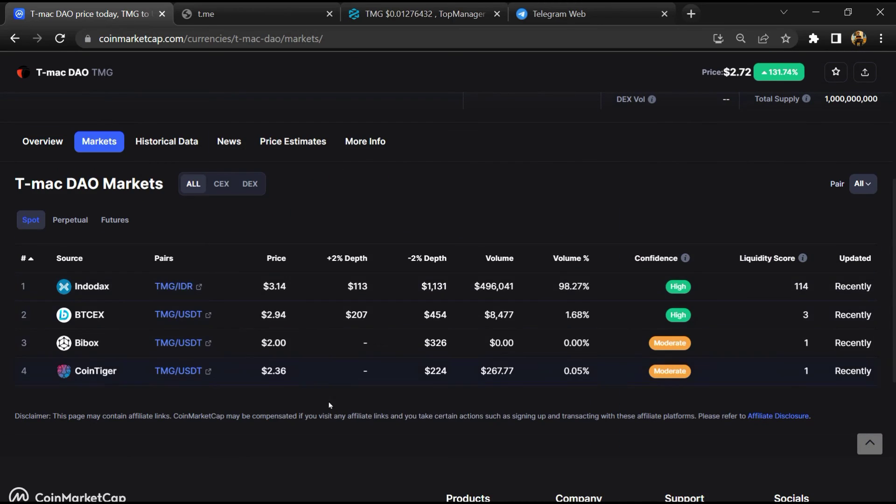